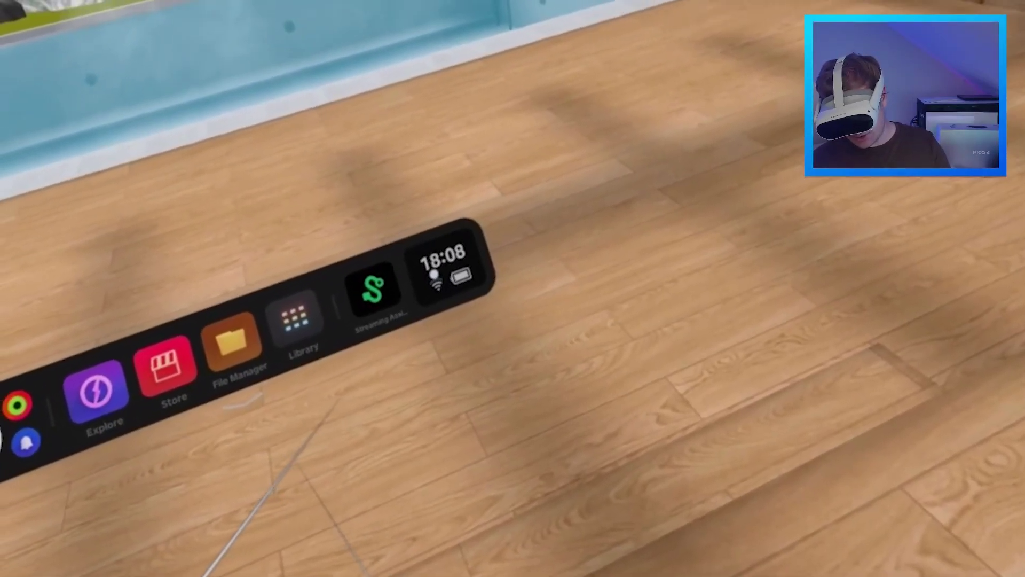
- Open Settings › General › About and tap Software Version repeatedly to unlock Developer options
left_click(443, 264)
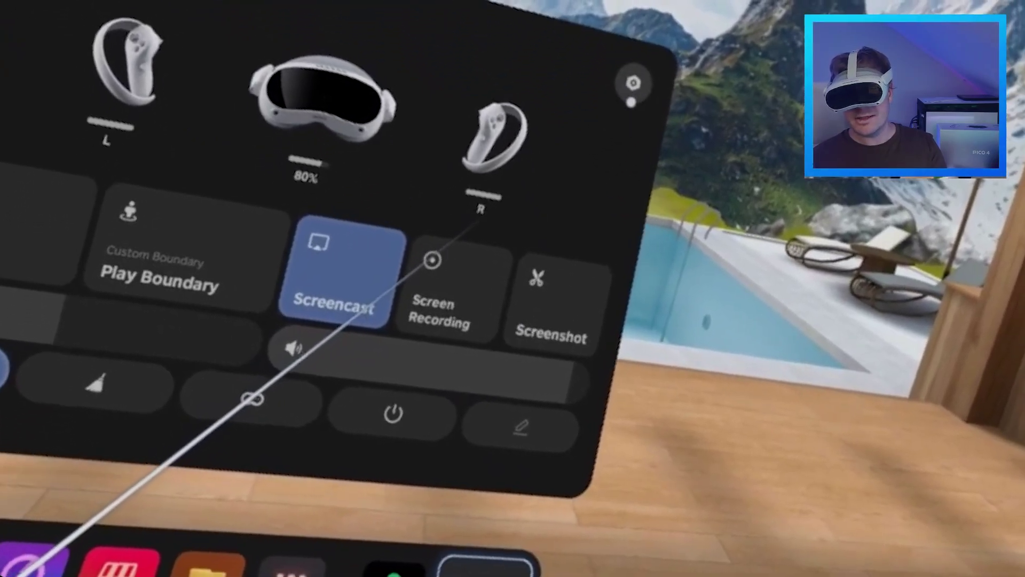
left_click(632, 80)
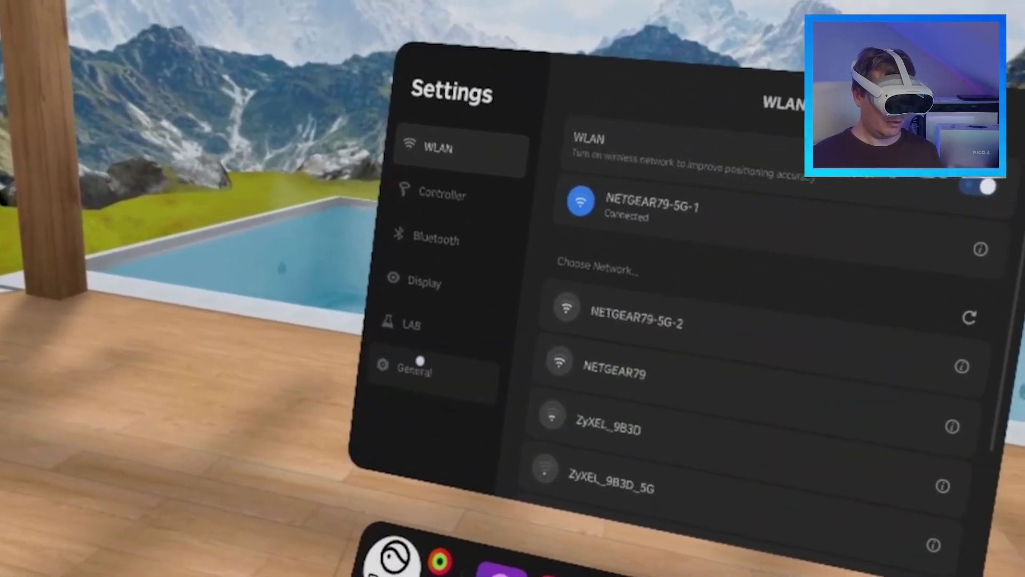
left_click(418, 364)
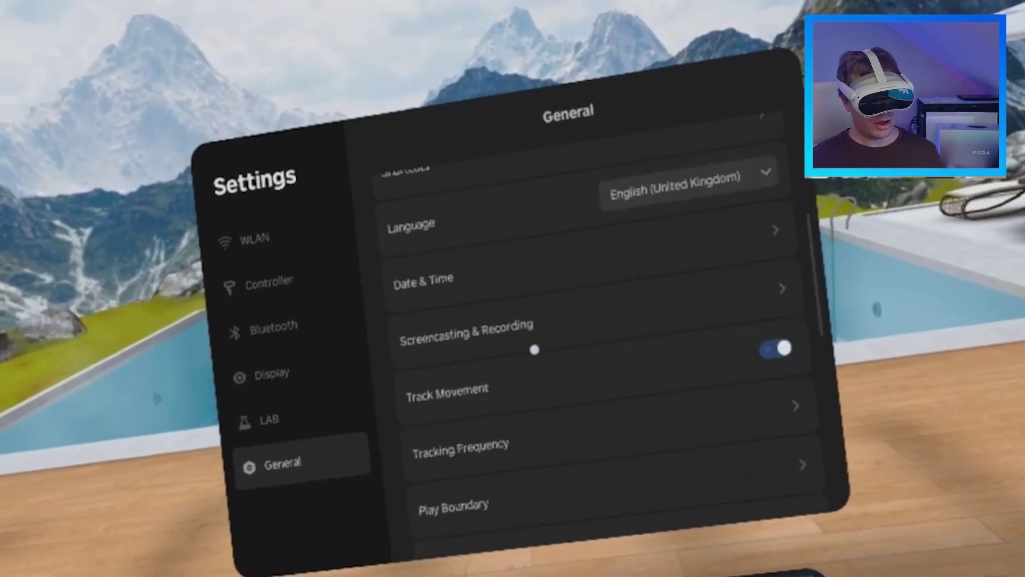
scroll(537, 354, "down", 5)
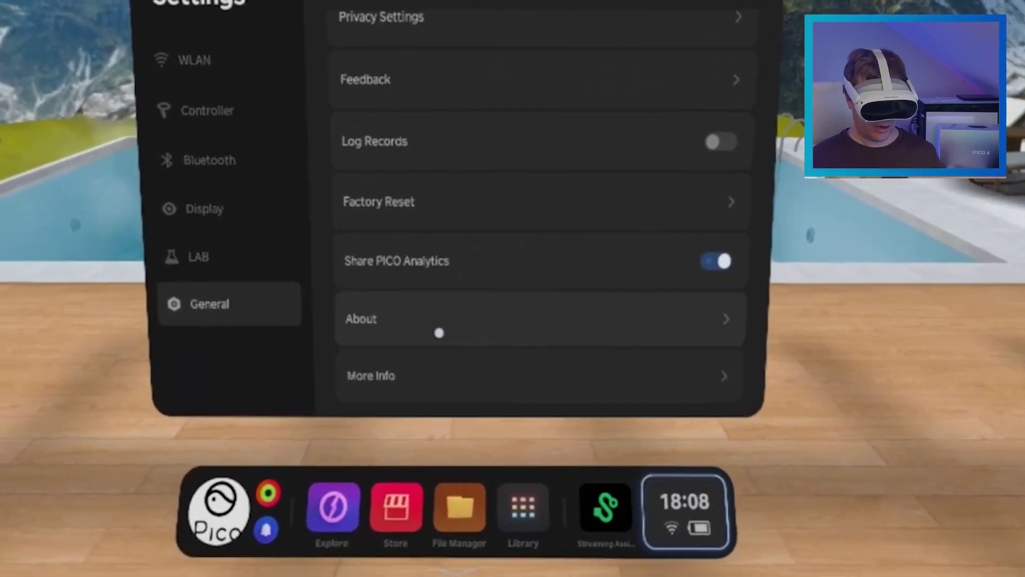
left_click(439, 332)
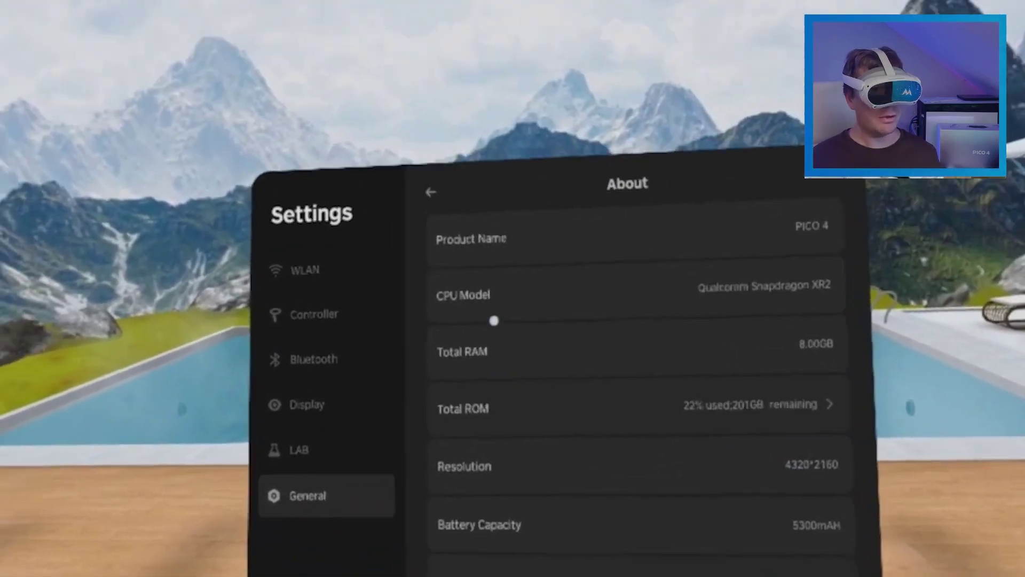
scroll(480, 267, "down", 5)
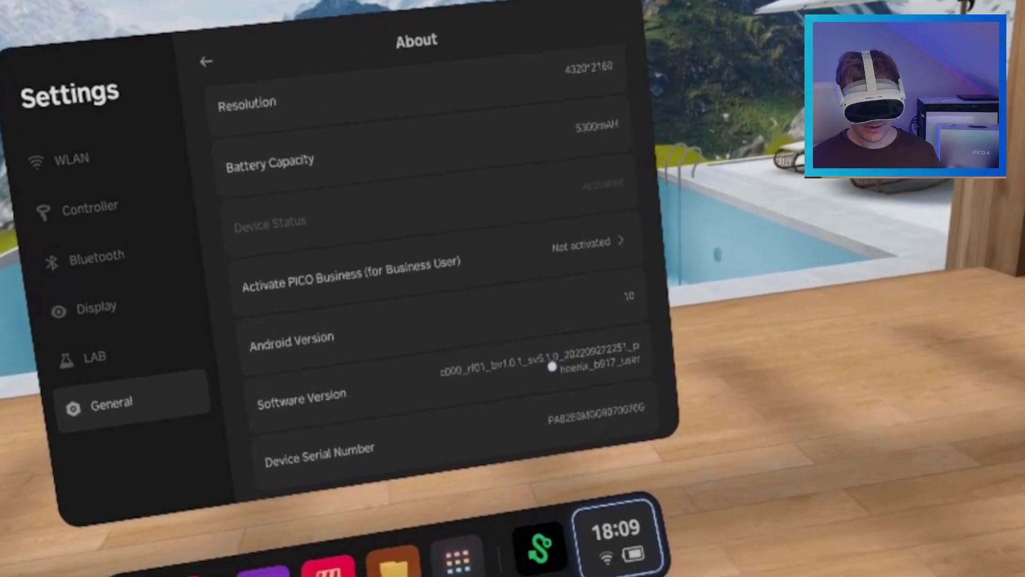
left_click(549, 372)
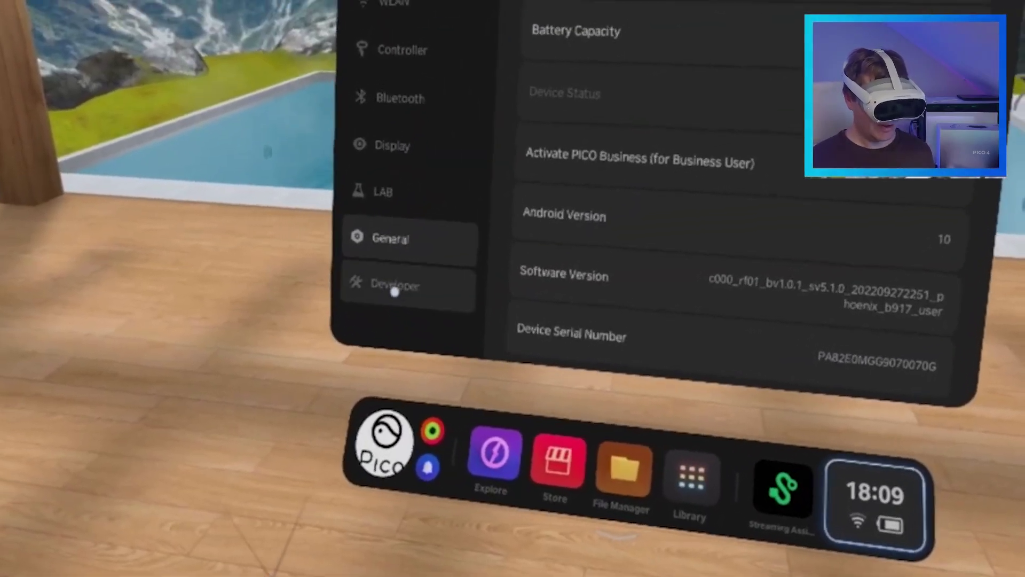
- In Developer settings, turn on USB Debug and set USB Connection to Charge this device
left_click(467, 324)
left_click(889, 121)
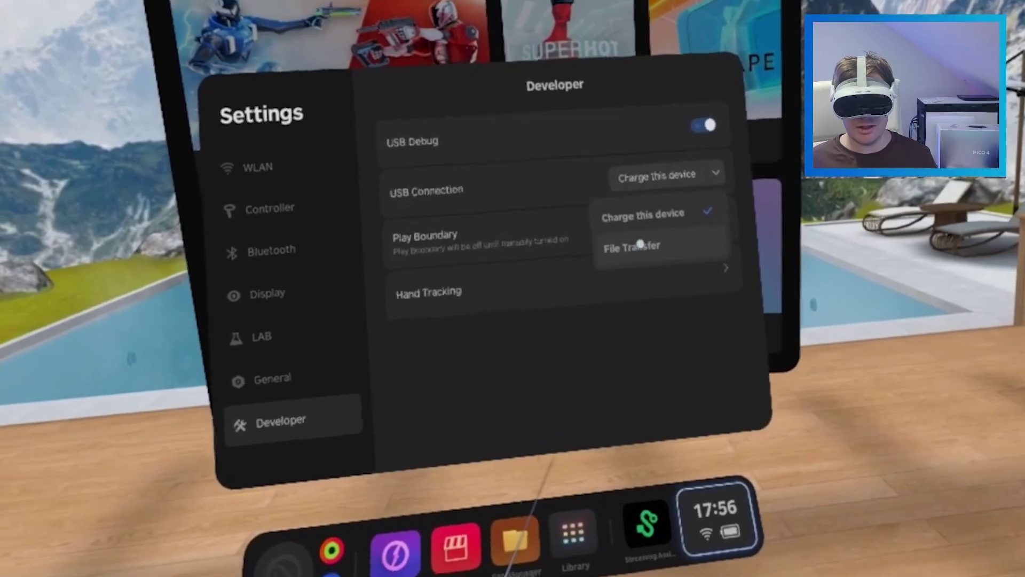
left_click(622, 200)
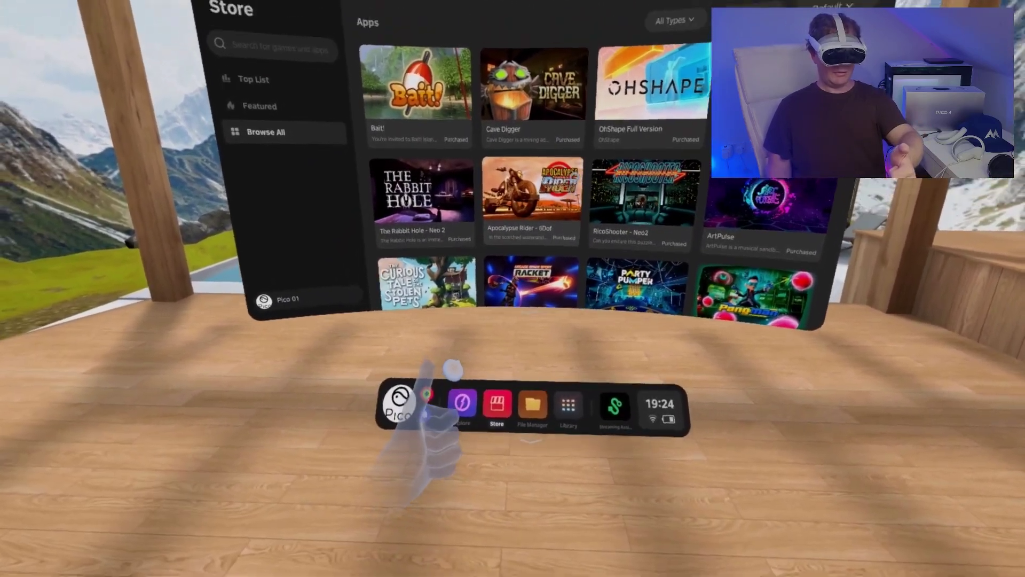
scroll(382, 341, "down", 5)
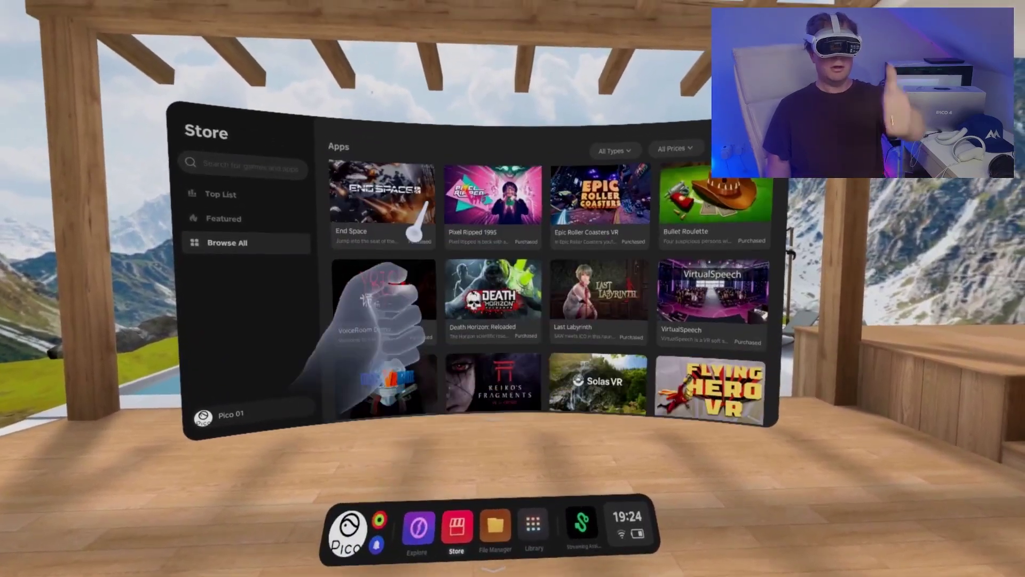
scroll(429, 370, "down", 3)
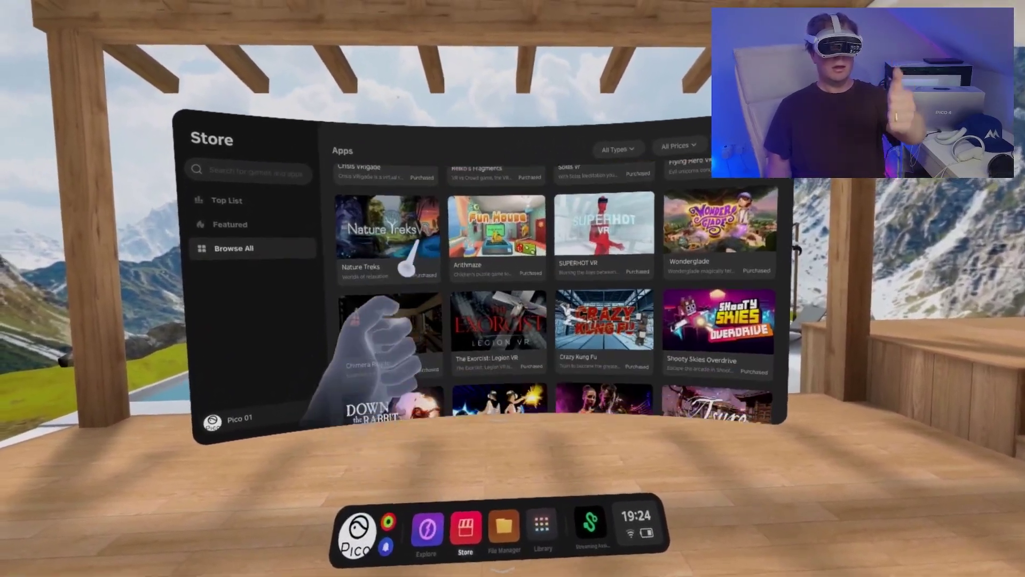
scroll(428, 374, "down", 6)
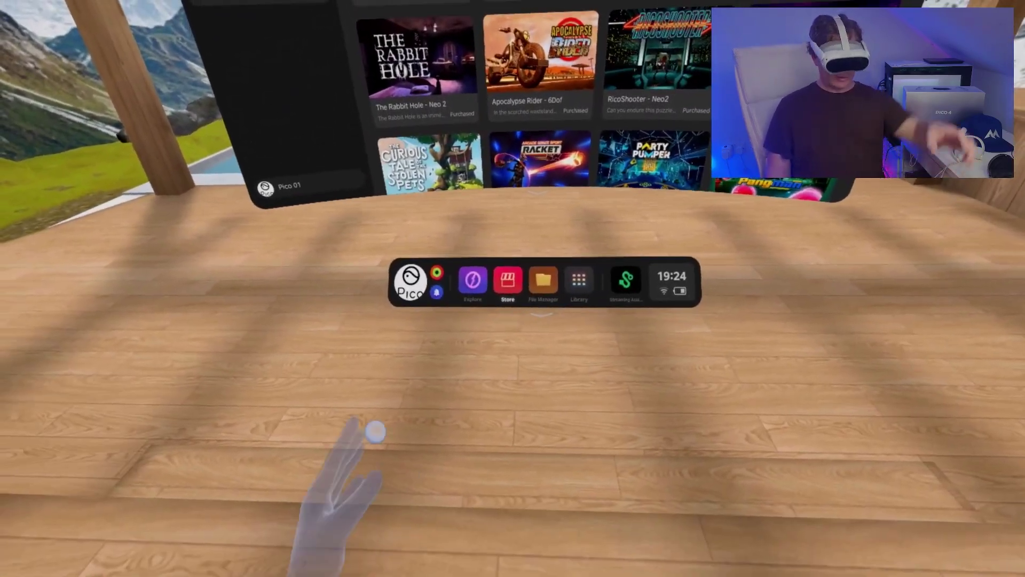
- Browse the Store's Top List carousel, then go back from Ultimechs to the Top List
scroll(587, 160, "down", 5)
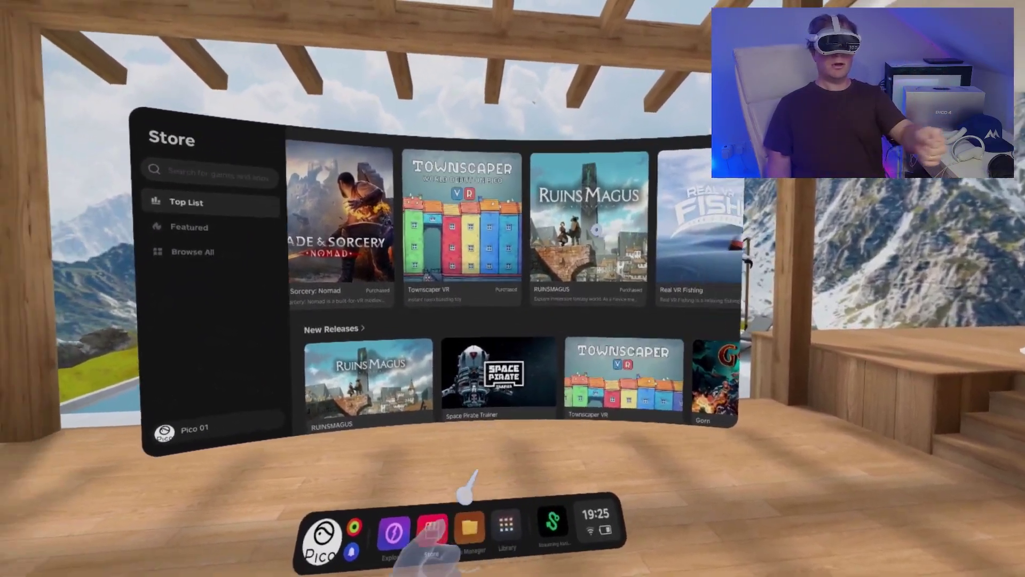
scroll(587, 230, "right", 5)
scroll(582, 249, "right", 3)
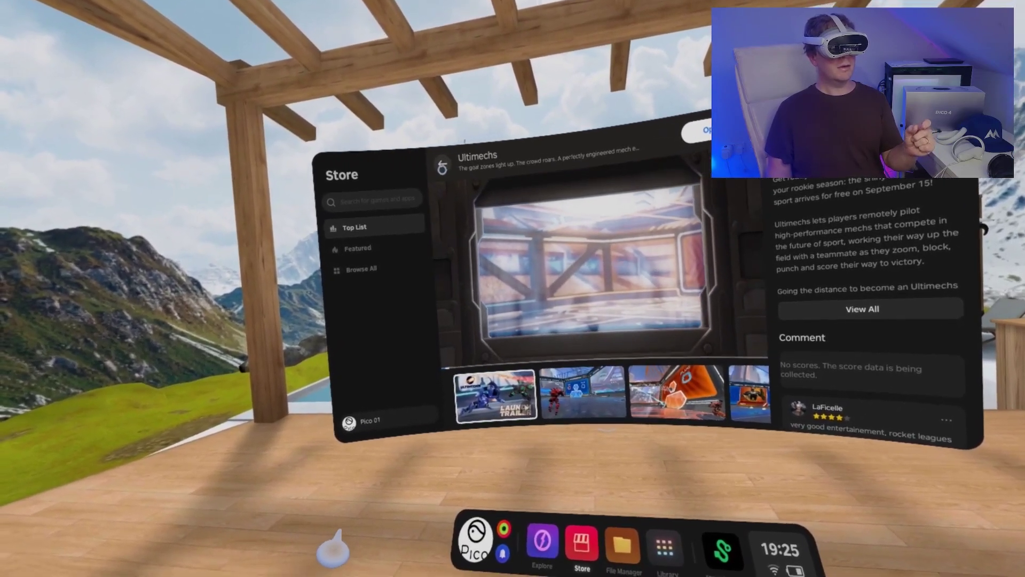
key("Escape")
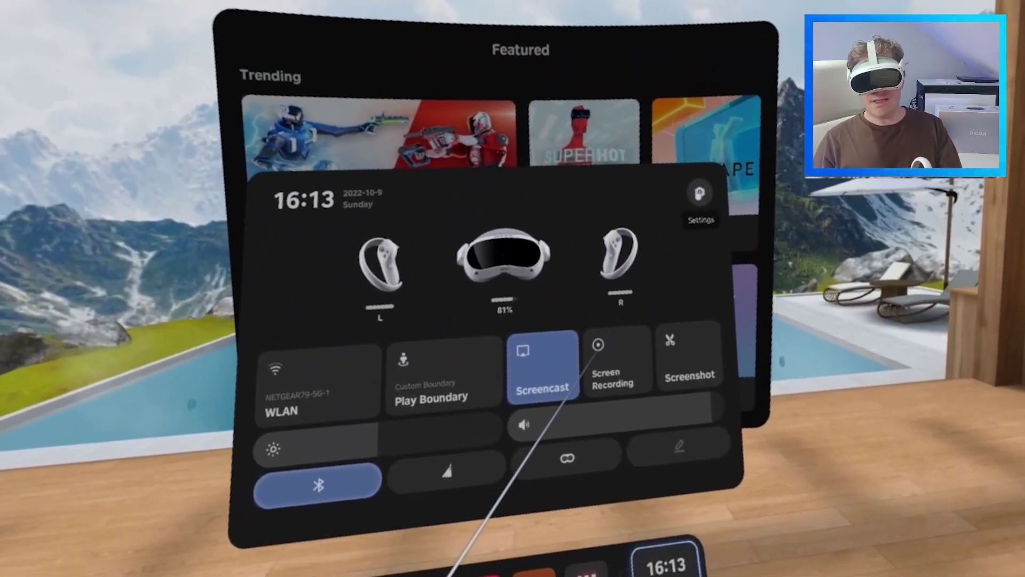
- Add Power to the quick-settings shortcuts in Settings
left_click(757, 196)
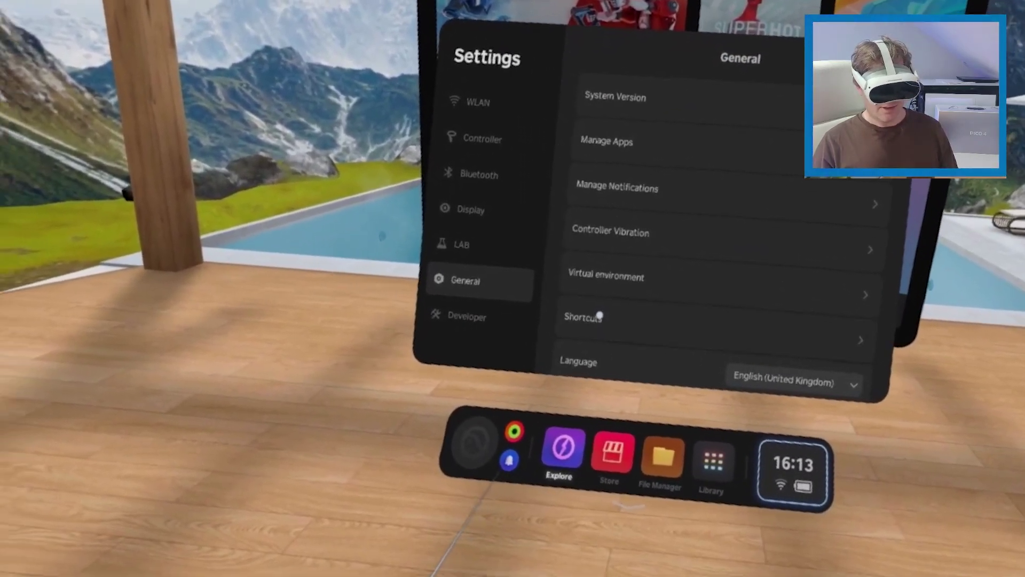
left_click(599, 315)
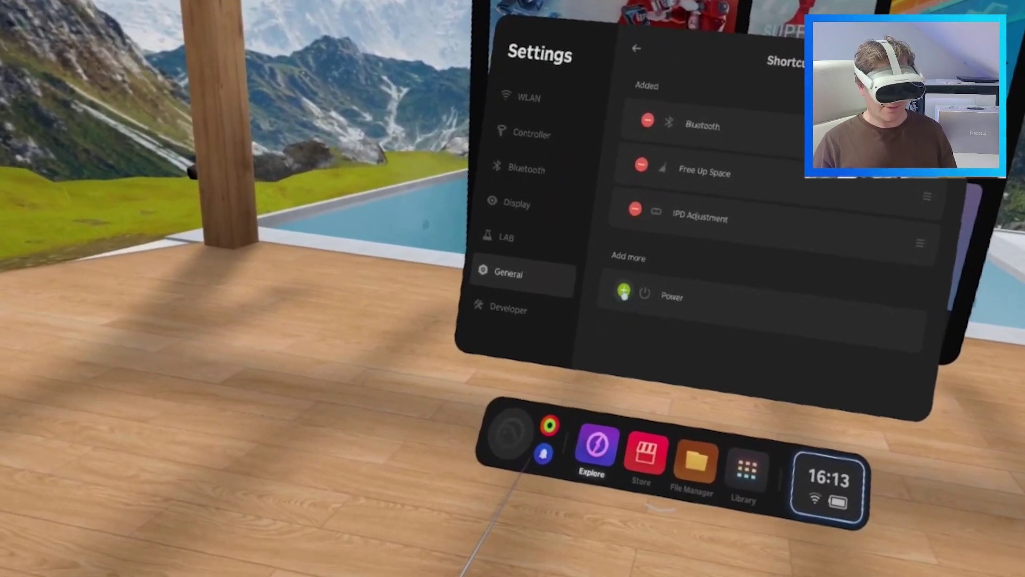
left_click(640, 338)
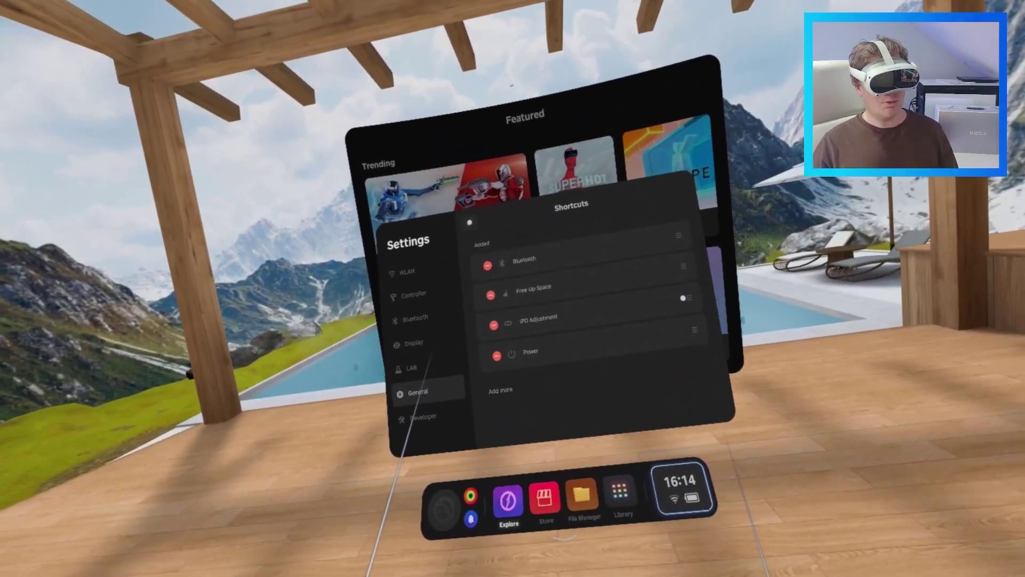
- Return to General, close Settings, and bring up the Quick Settings panel
left_click(469, 225)
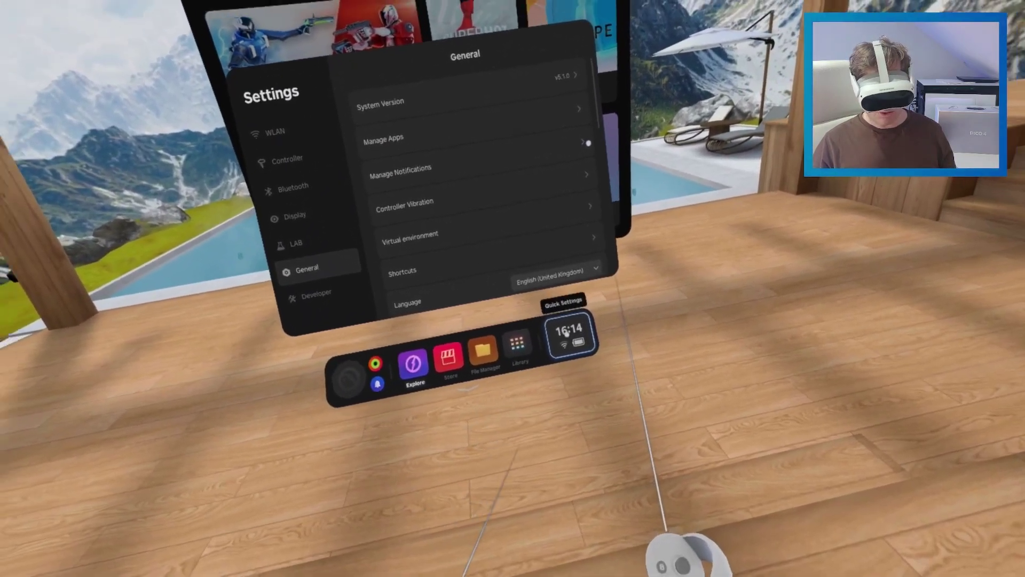
left_click(616, 371)
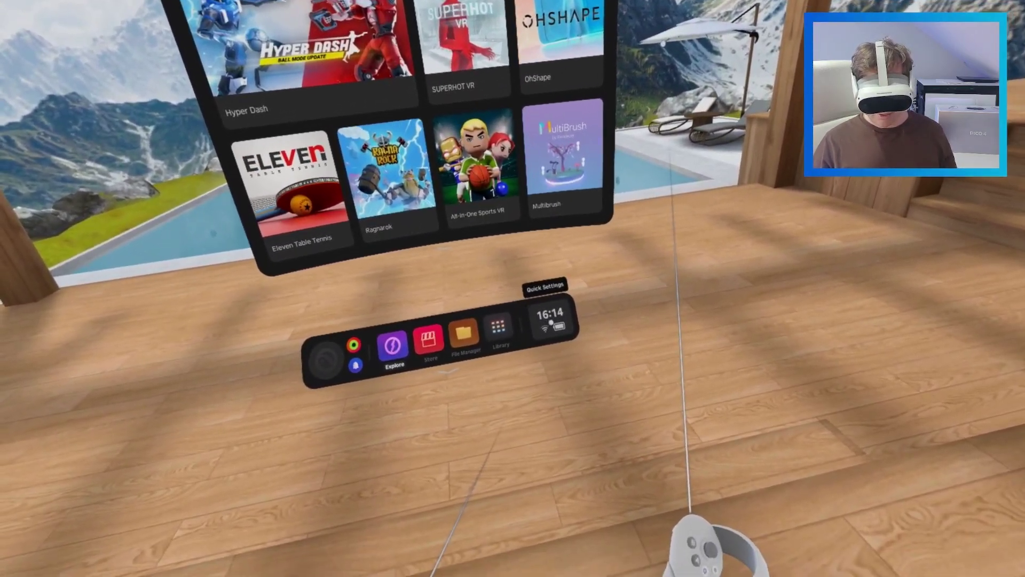
left_click(550, 322)
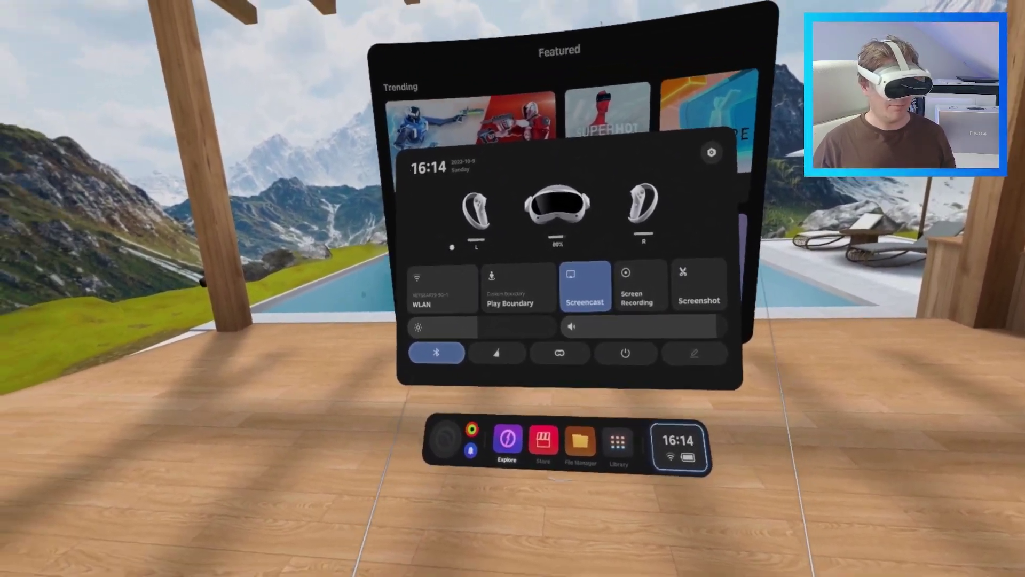
- Set the dominant hand to Left on the Controller settings page
left_click(443, 288)
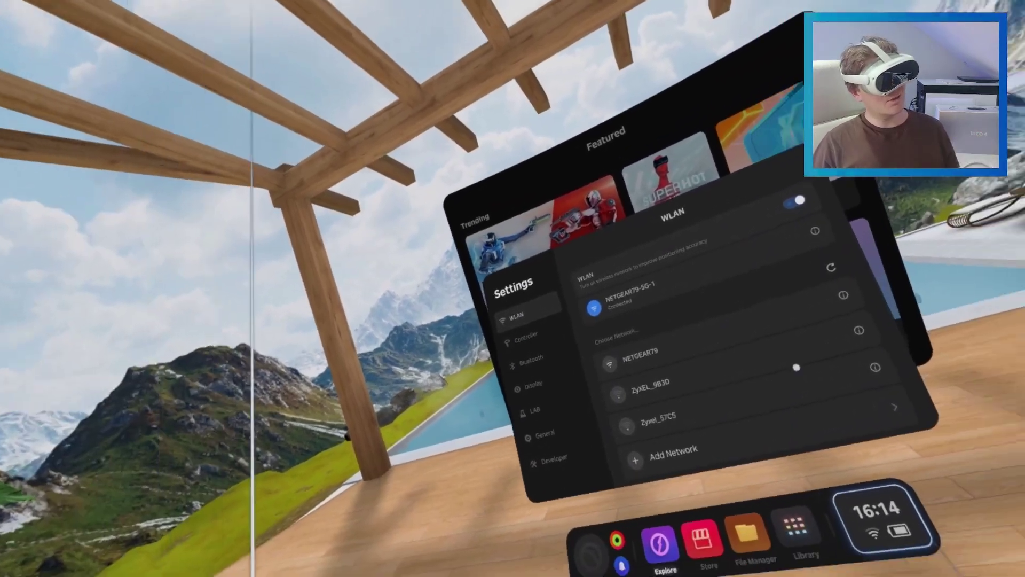
left_click(452, 269)
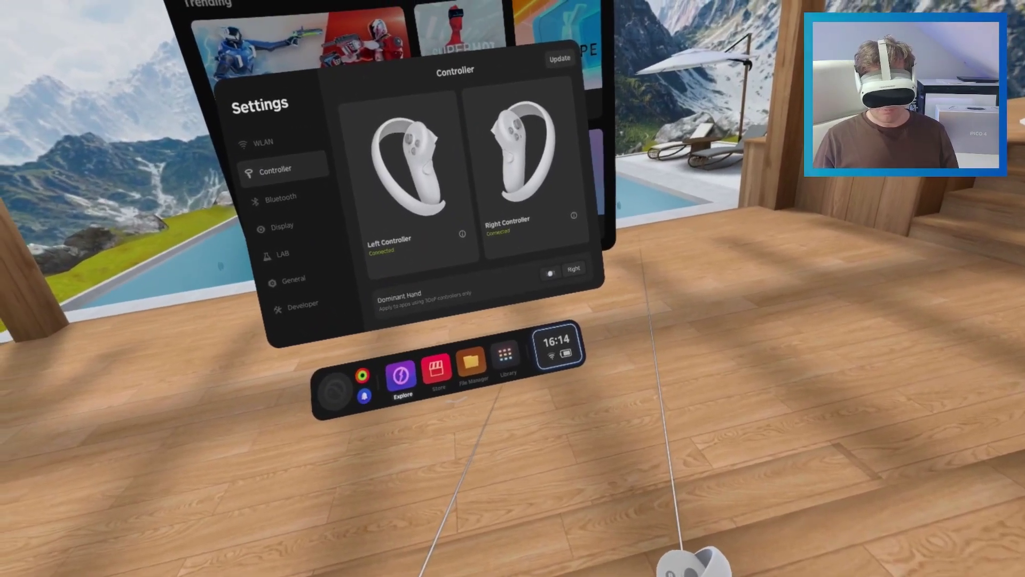
left_click(551, 273)
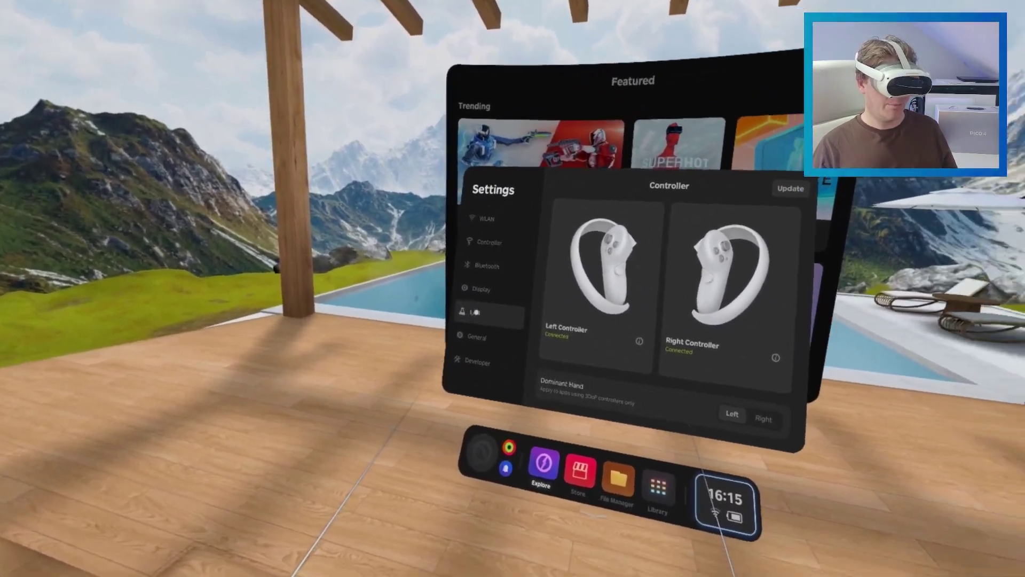
- Review the LAB page: Power Management Standard, 90Hz Refresh off, Quick Seethrough on
left_click(475, 312)
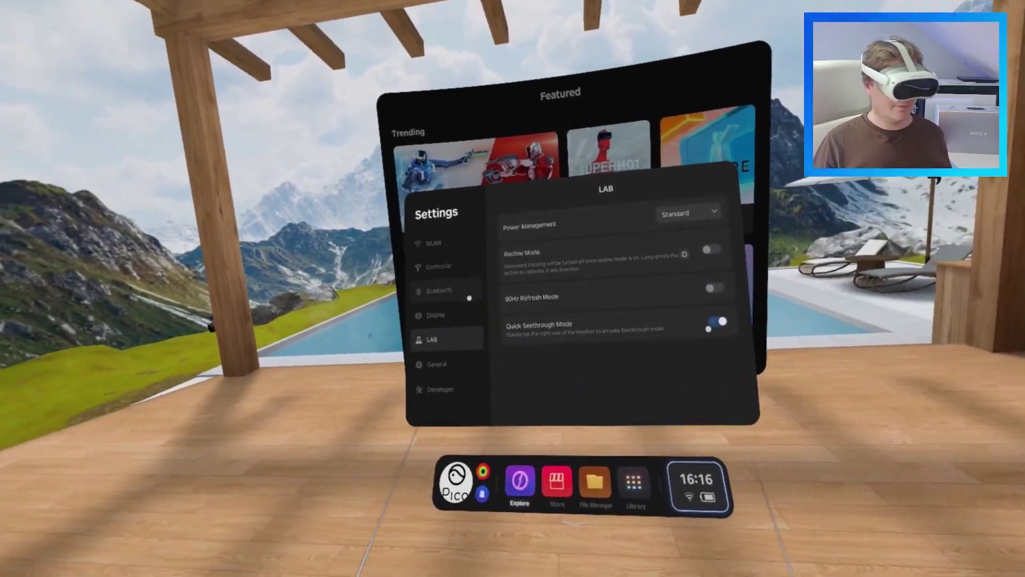
- Change the virtual environment from the mountain terrace to Cyber Room
left_click(437, 364)
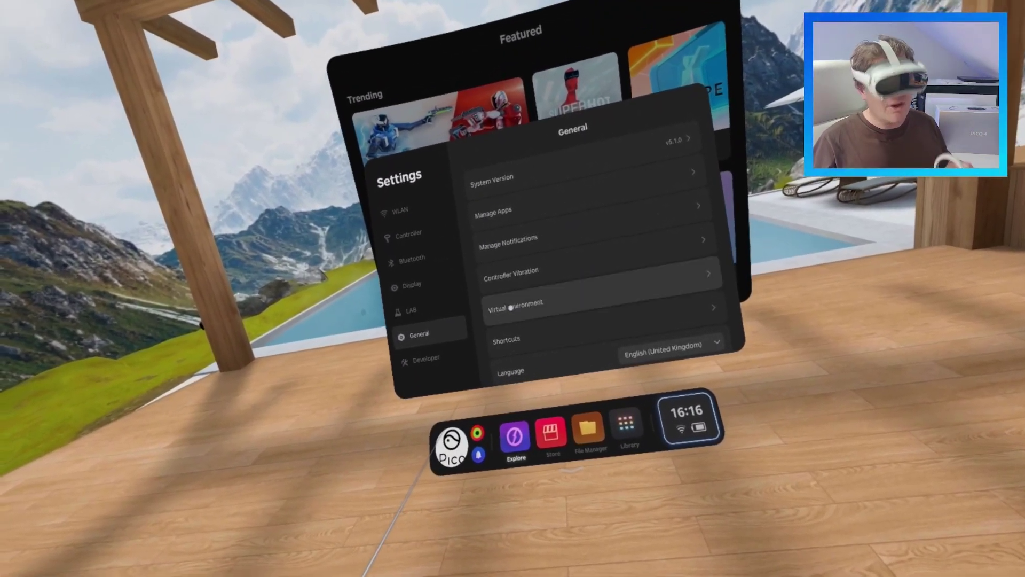
left_click(511, 308)
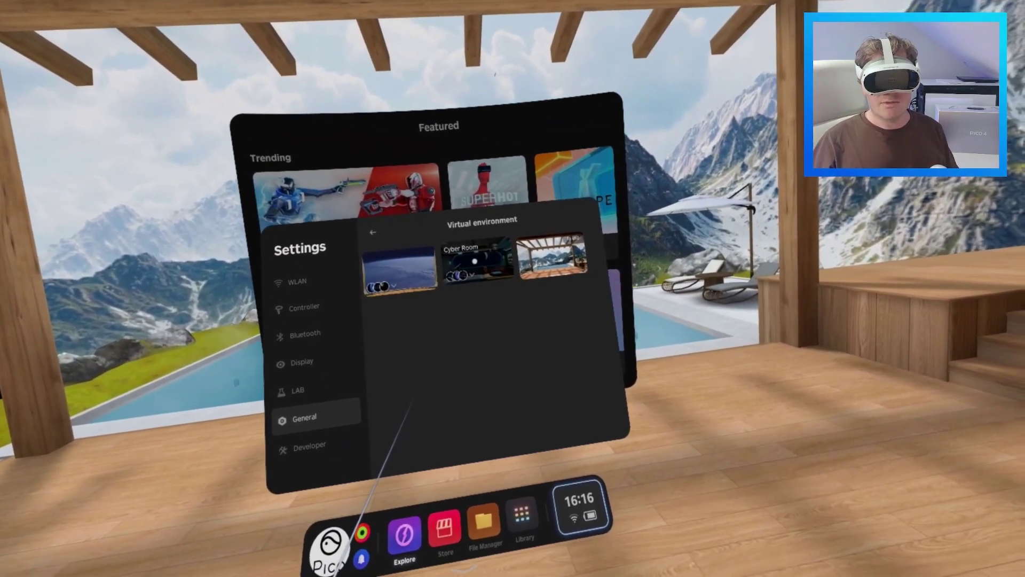
left_click(469, 257)
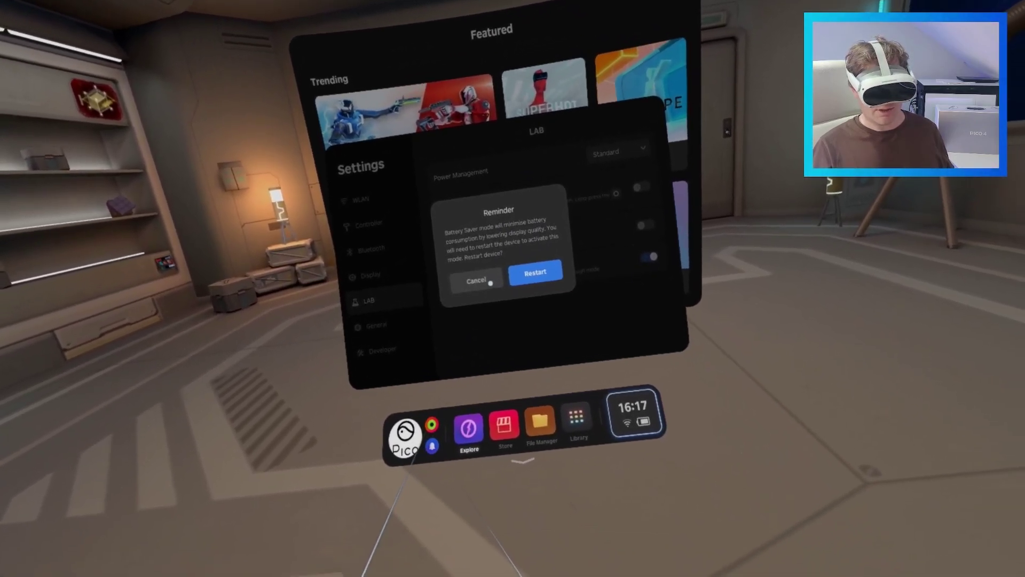
- Cancel the battery-saver restart reminder, leaving Power Management on Standard
left_click(500, 291)
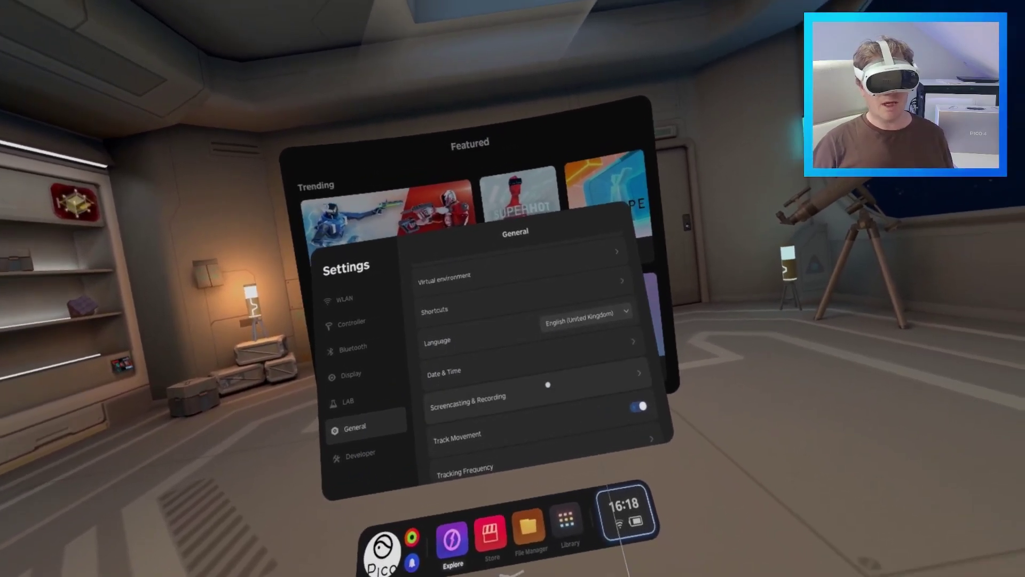
- Set the Screencast permission to Always Allow in Screencasting & Recording
left_click(488, 343)
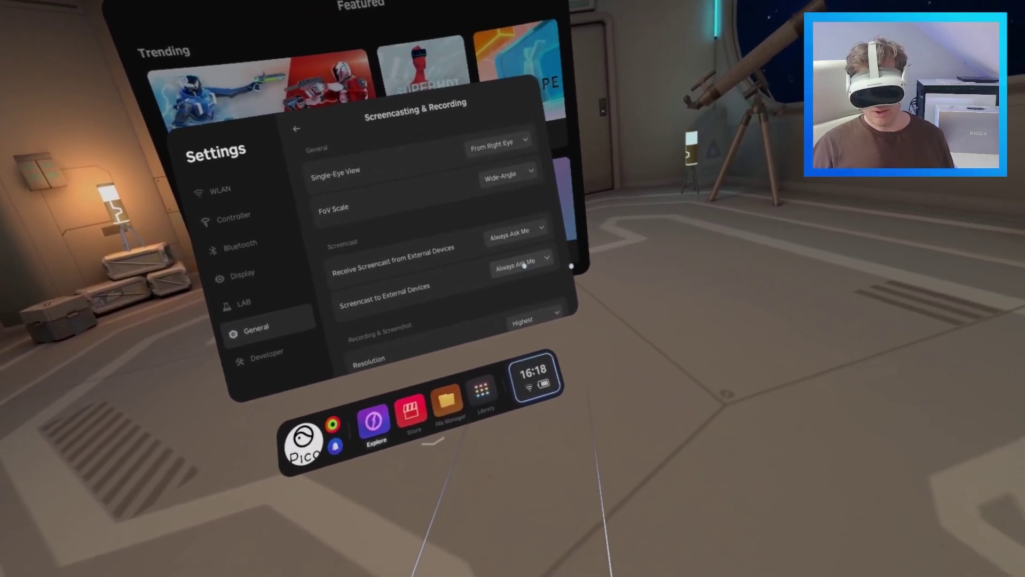
left_click(524, 265)
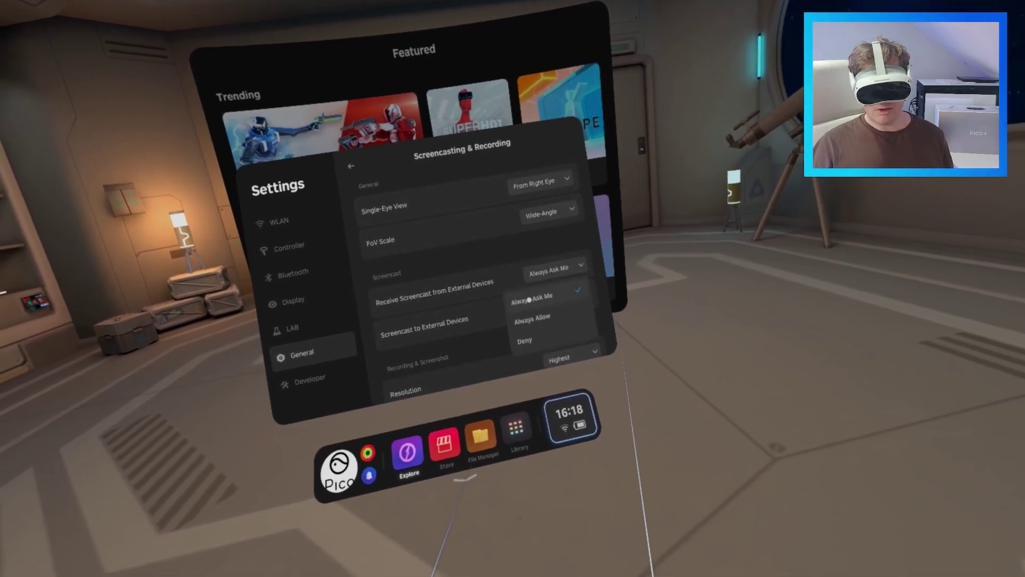
left_click(533, 319)
scroll(457, 256, "down", 3)
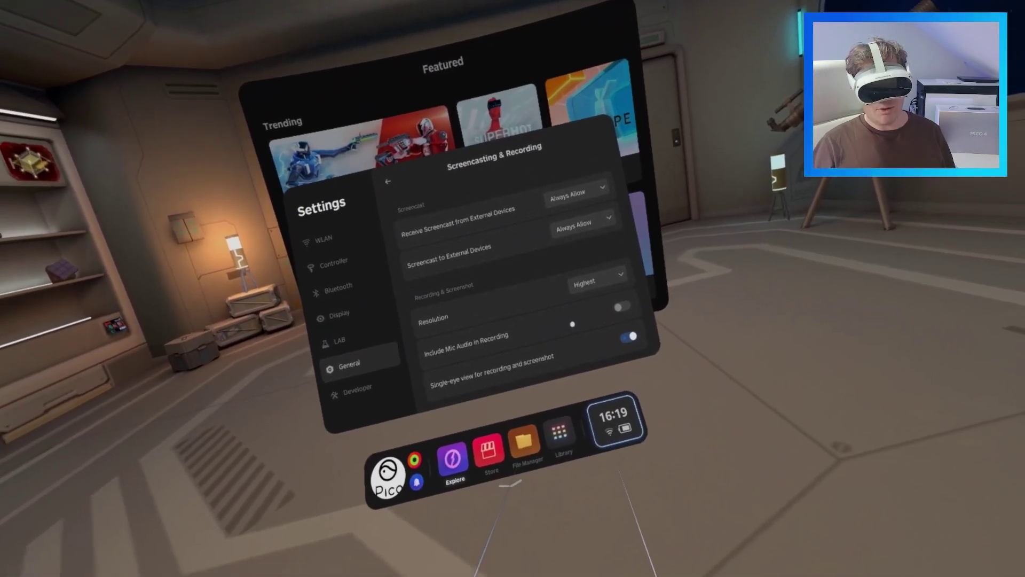
- Go back to General and check the Controller Vibration level, set at Strong
left_click(389, 185)
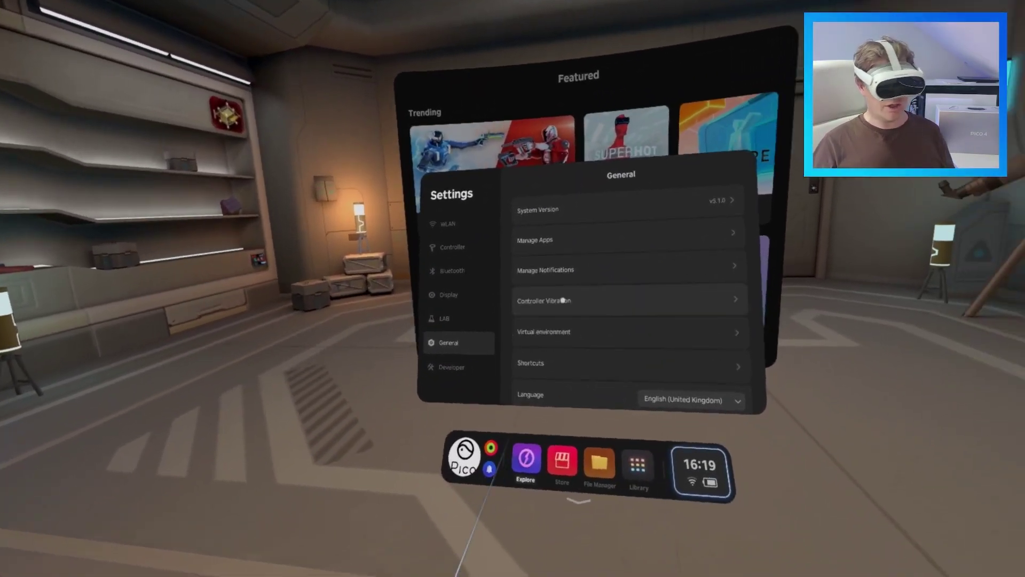
left_click(566, 300)
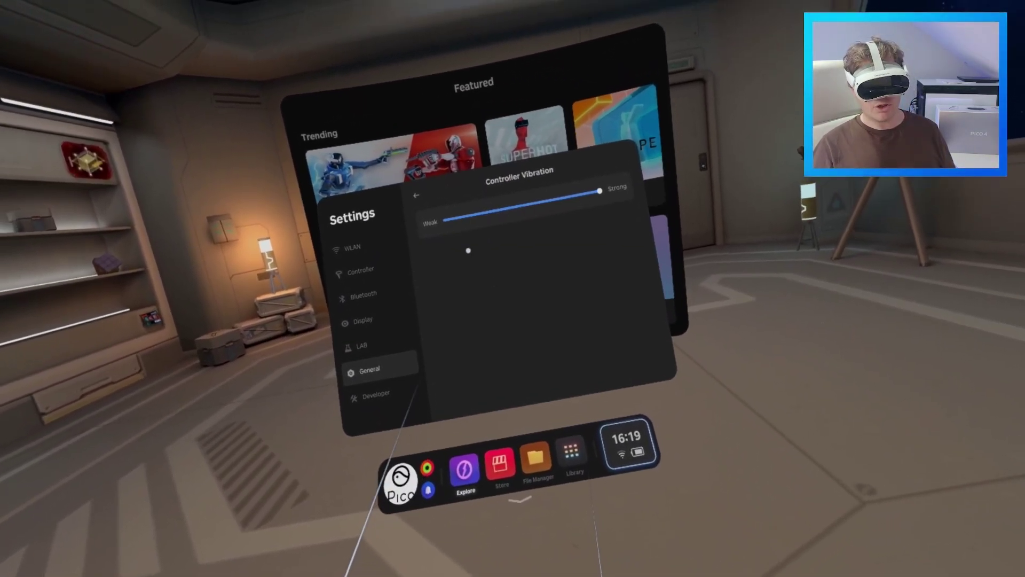